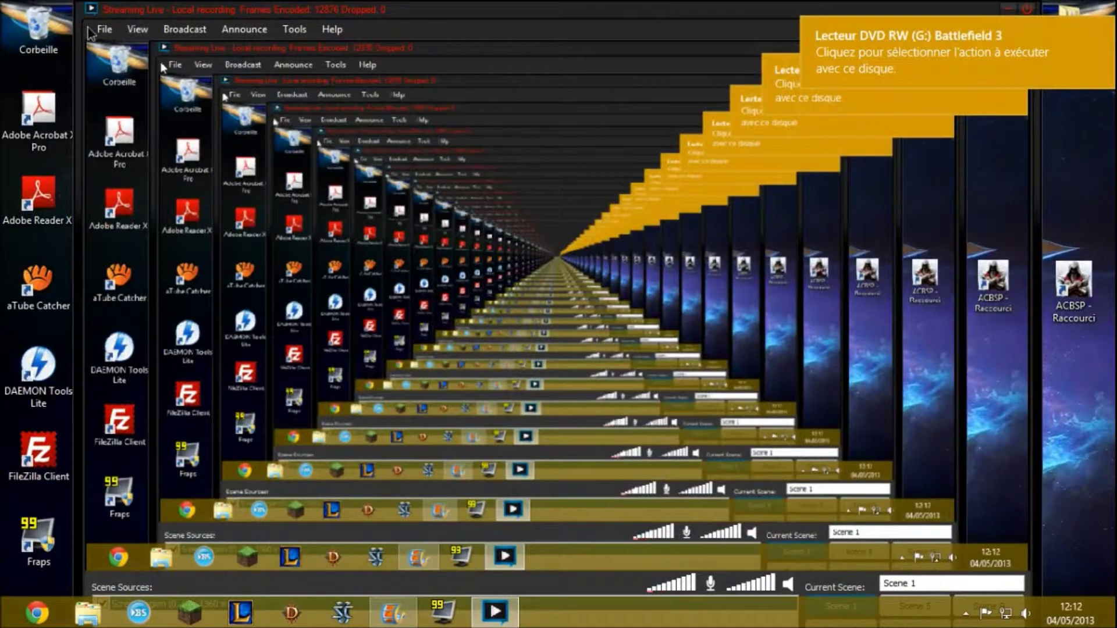
# Add the webcam as a camera source to the broadcast scene.
pyautogui.click(100, 29)
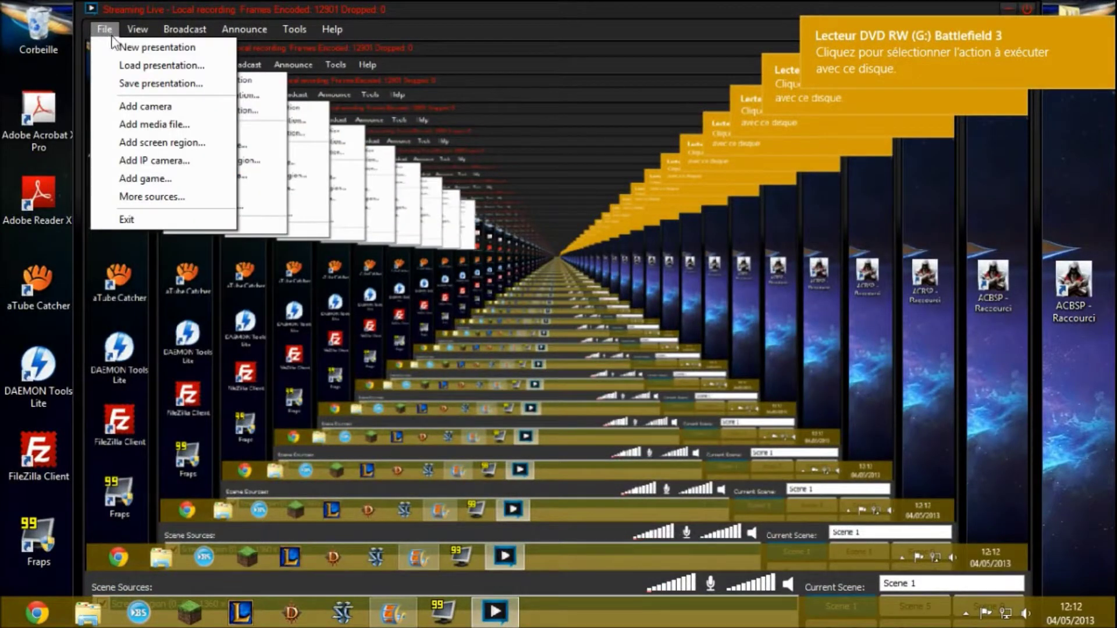
pyautogui.click(123, 104)
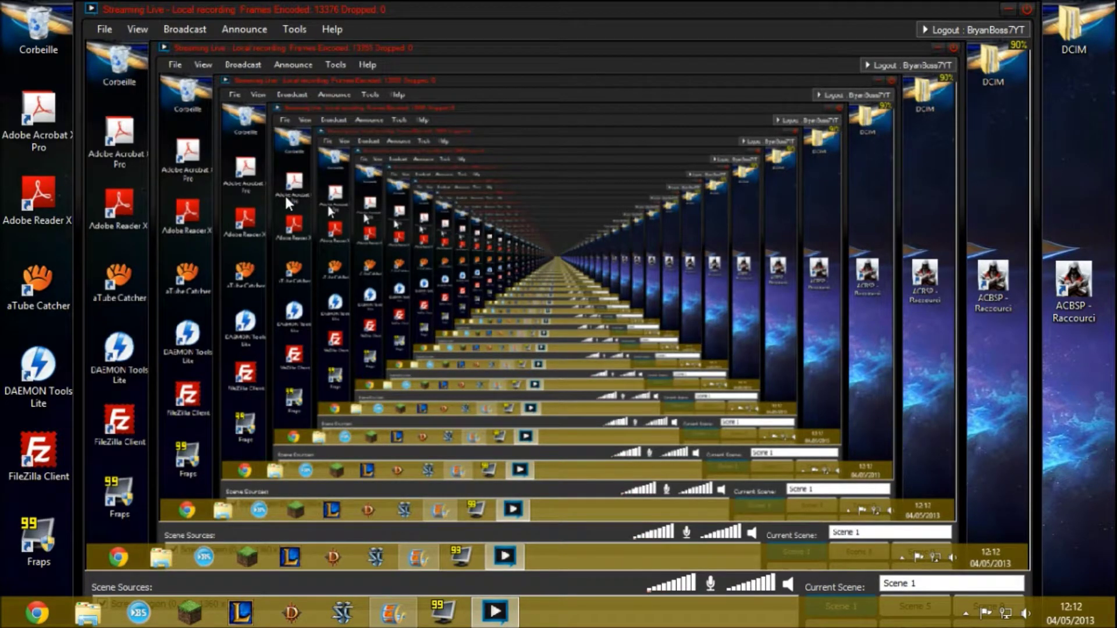
pyautogui.click(105, 29)
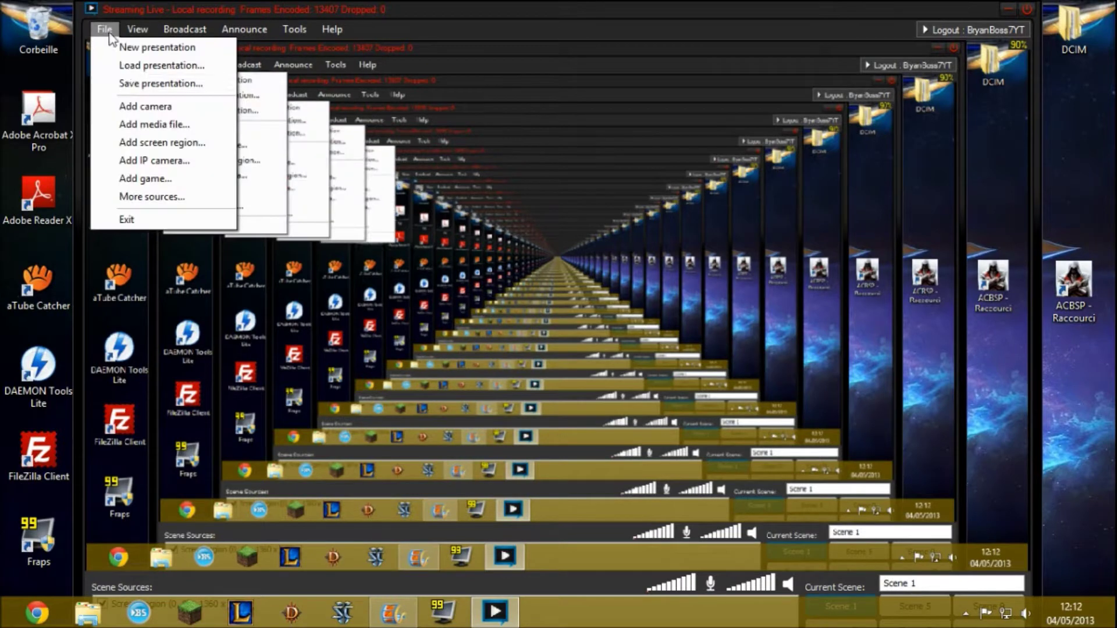
pyautogui.click(146, 107)
pyautogui.click(201, 49)
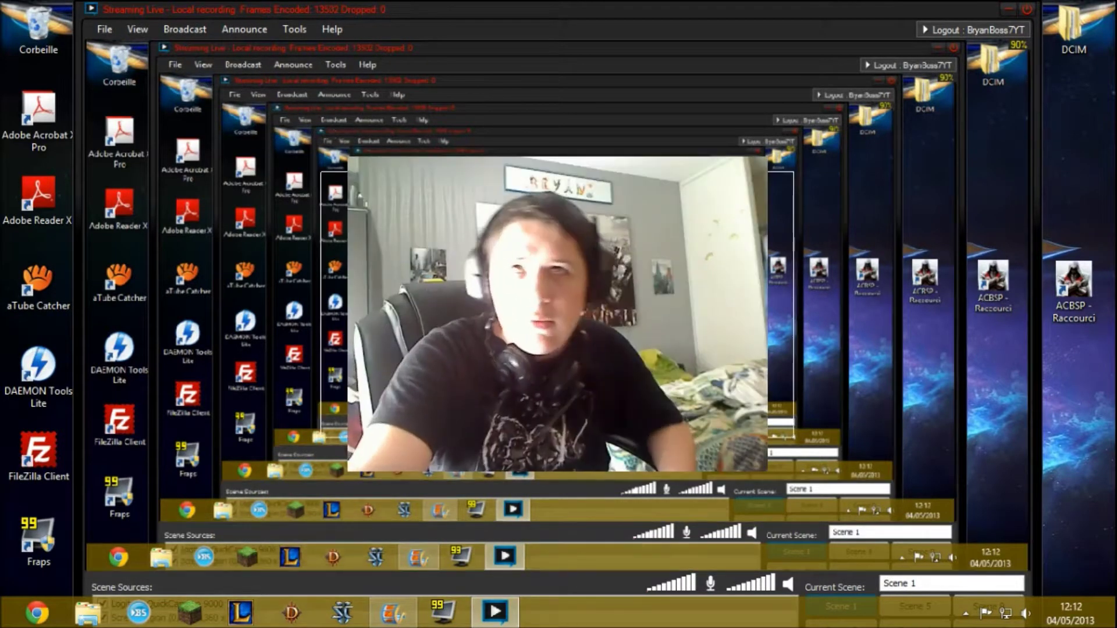
# Shrink the webcam overlay and place it in the upper-left corner of the broadcast scene.
pyautogui.moveTo(557, 311); pyautogui.dragTo(276, 155)
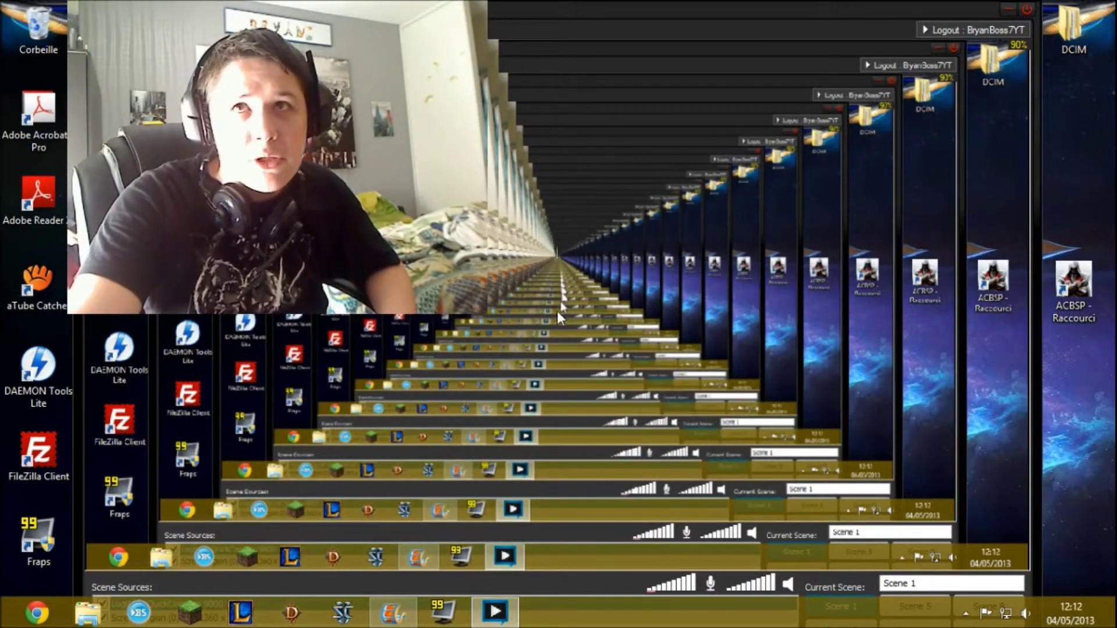
pyautogui.moveTo(557, 311); pyautogui.dragTo(226, 146)
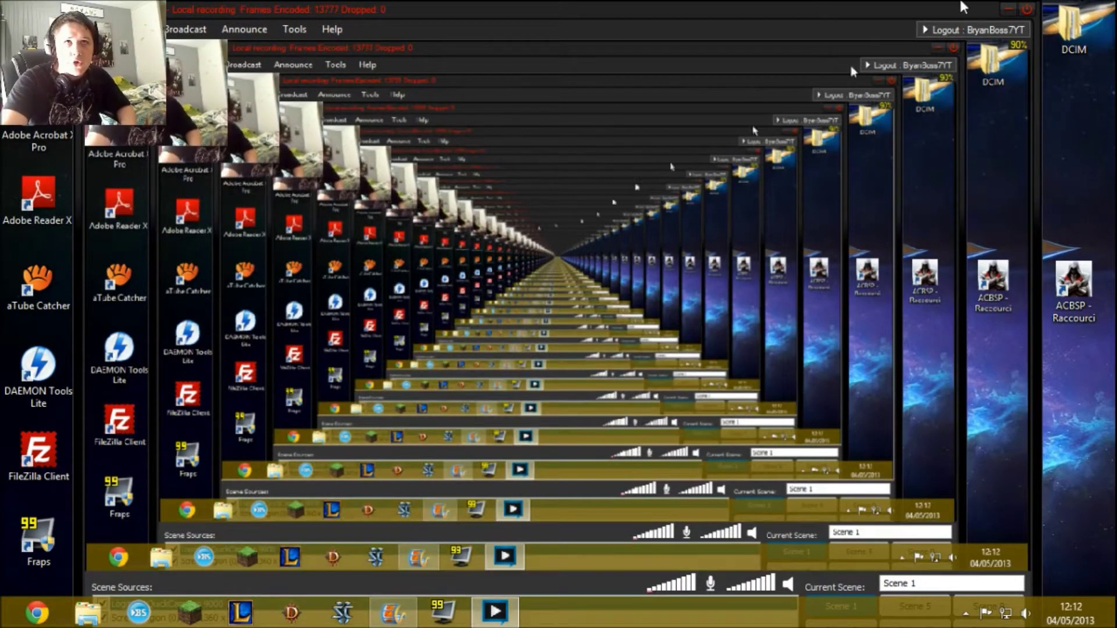
# Minimize the streaming window, open Ordinateur in the file explorer and maximize its window.
pyautogui.click(1008, 10)
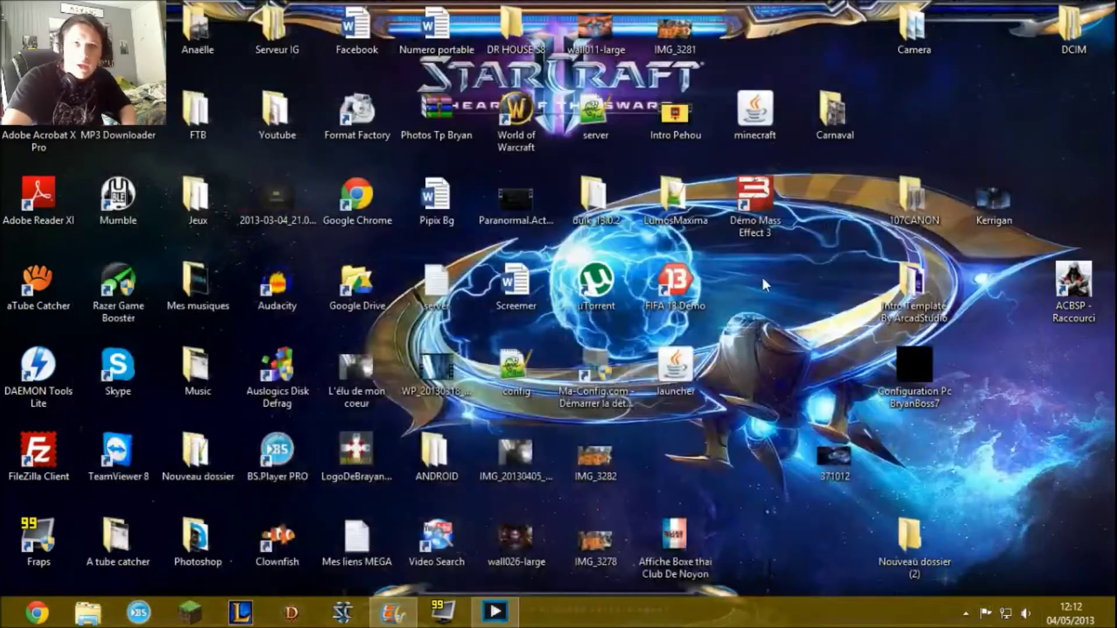
pyautogui.click(18, 616)
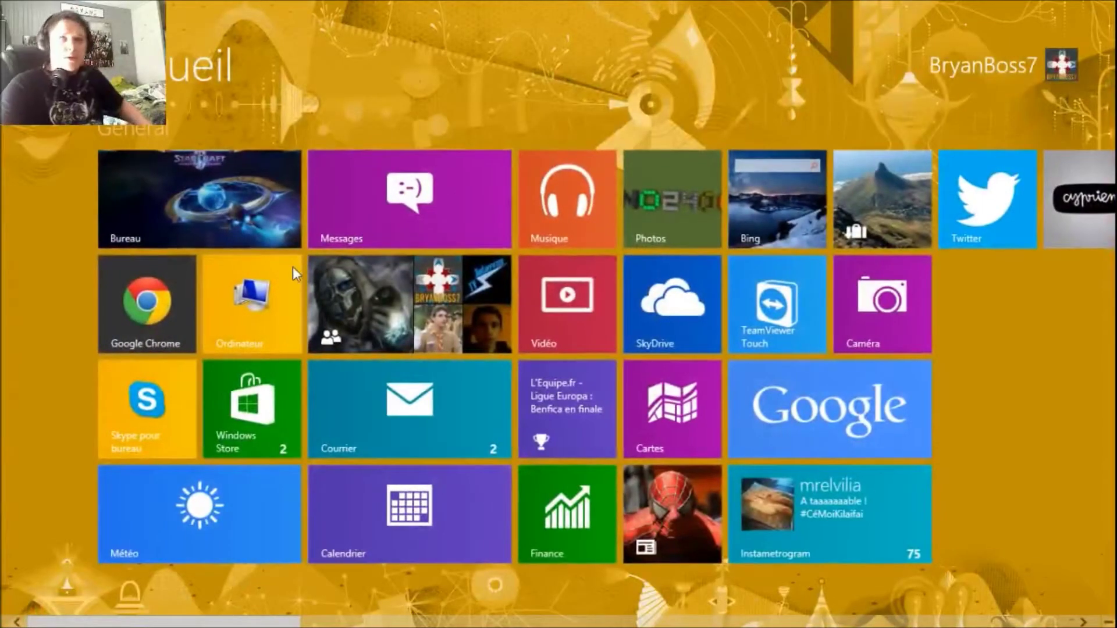
pyautogui.click(217, 309)
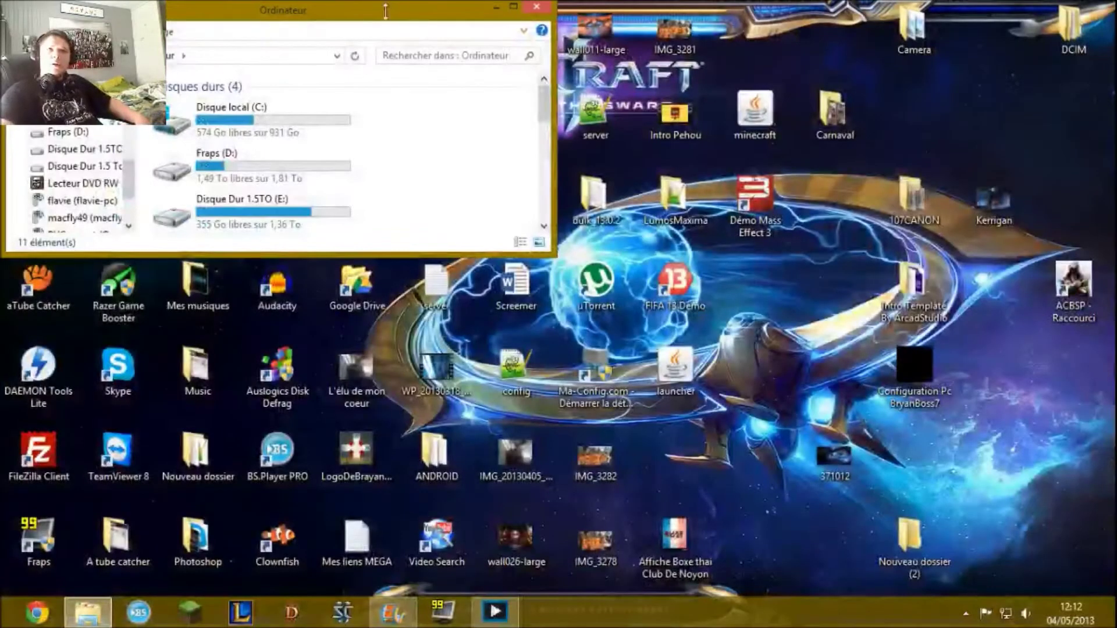
pyautogui.doubleClick(361, 105)
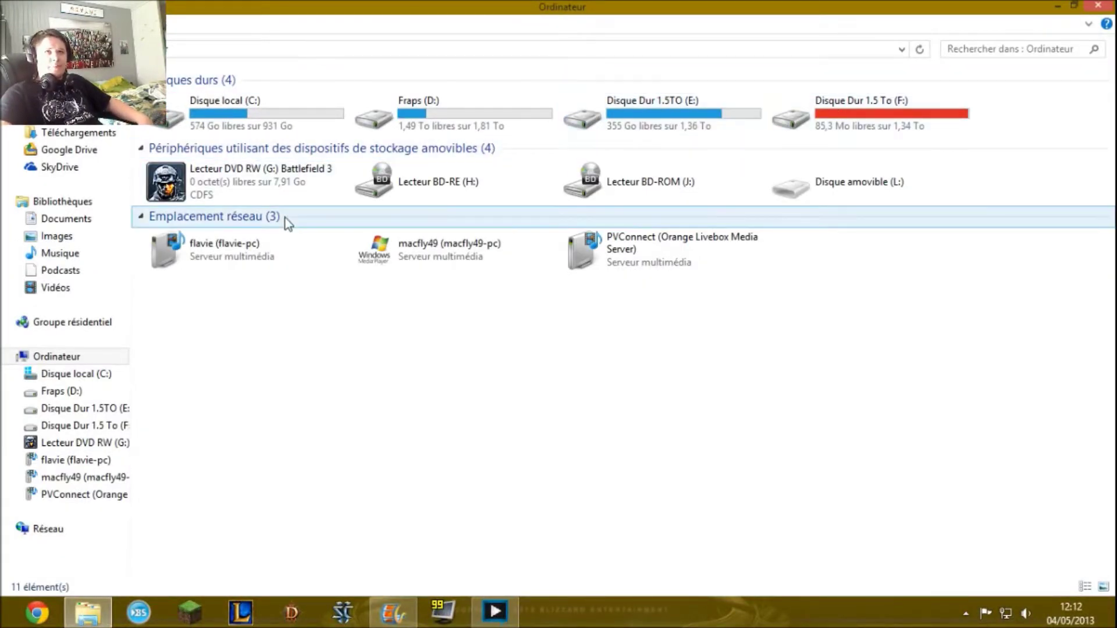
# Launch the Battlefield 3 disc from drive G:, choose Français as the language and start the installation.
pyautogui.doubleClick(327, 183)
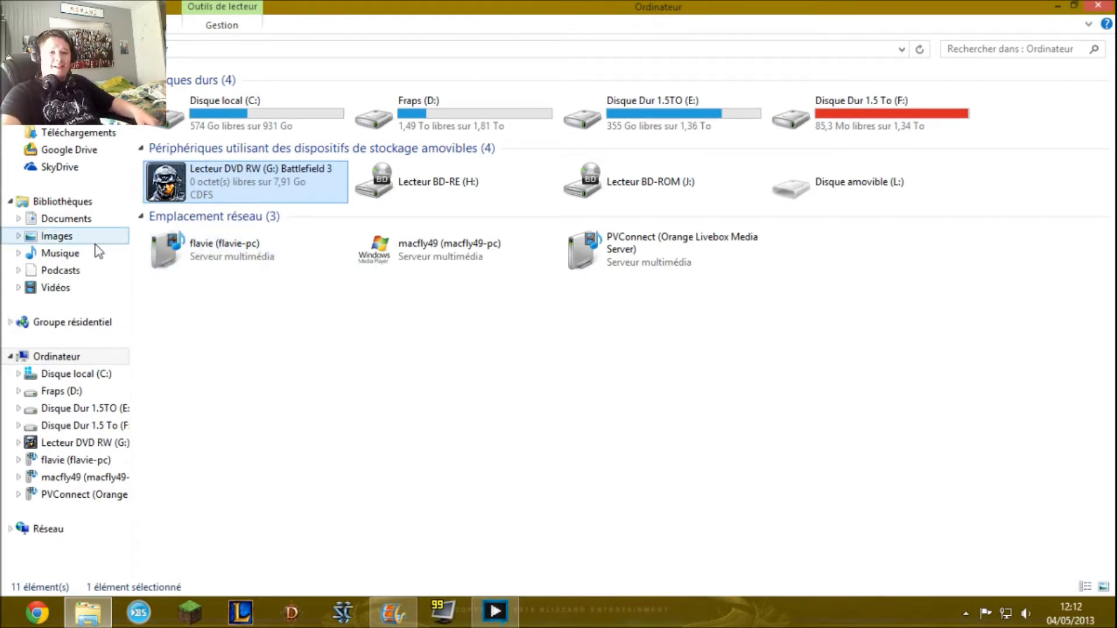
pyautogui.click(495, 611)
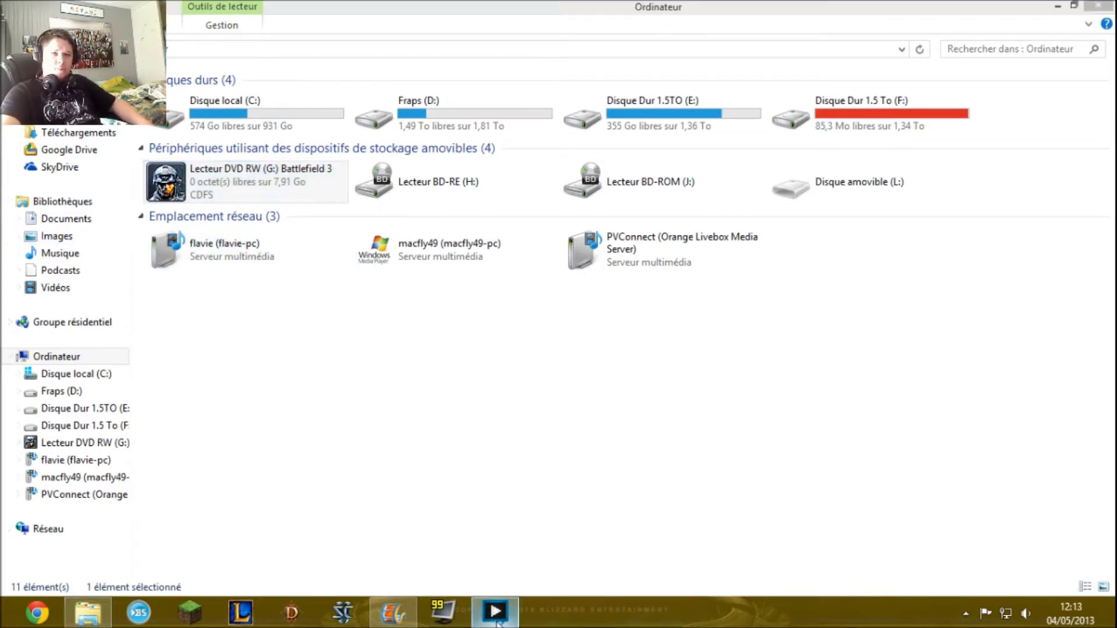
pyautogui.click(497, 618)
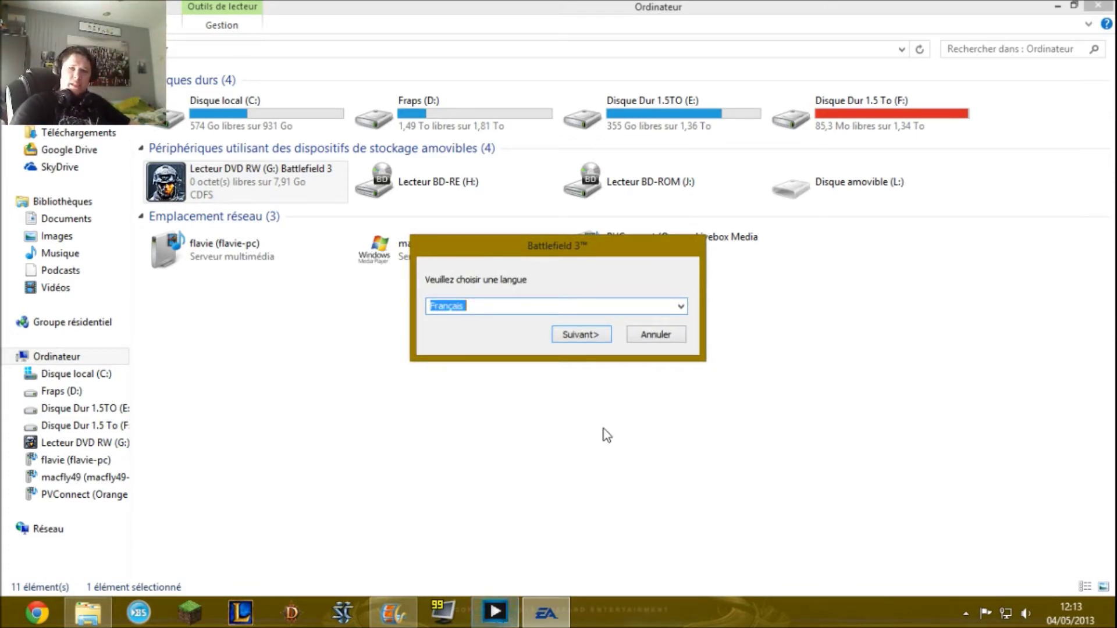
pyautogui.click(576, 329)
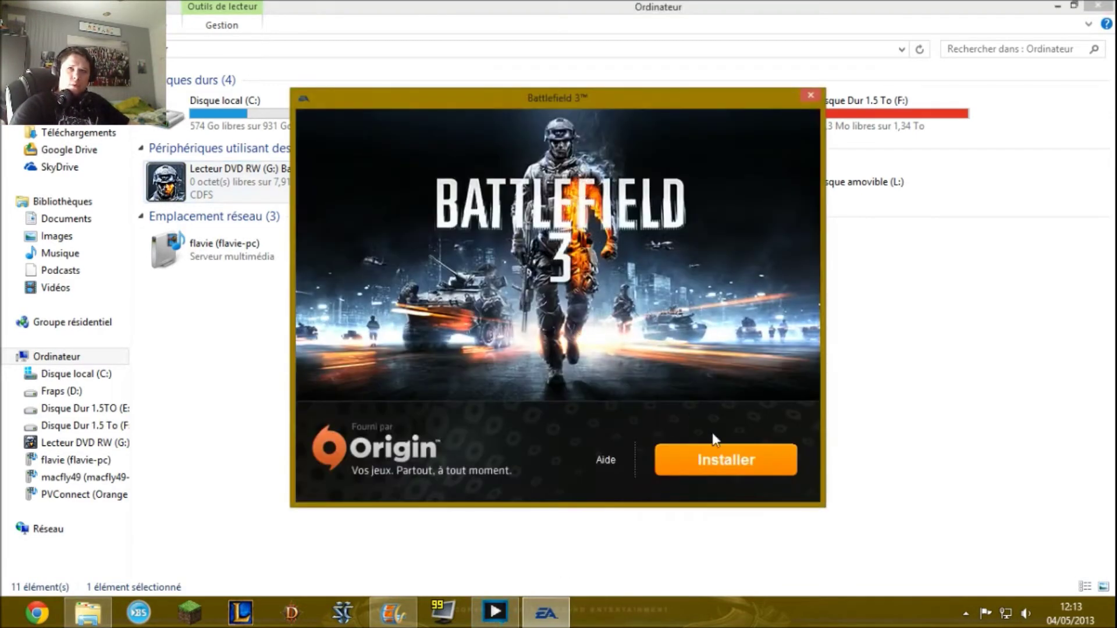
pyautogui.click(724, 453)
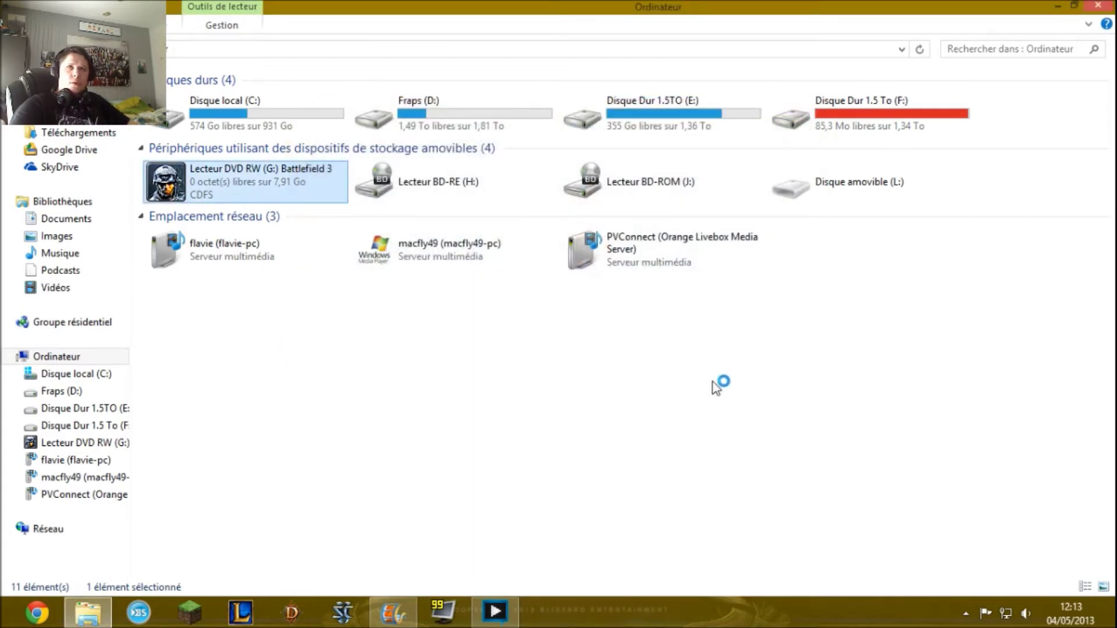
pyautogui.rightClick(712, 378)
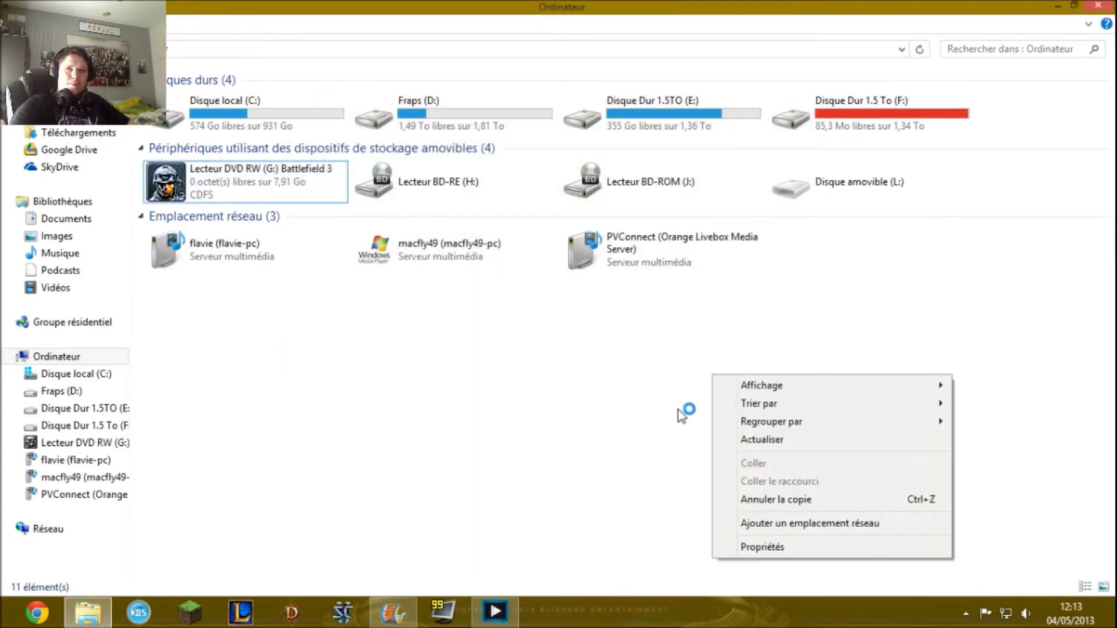
pyautogui.click(675, 429)
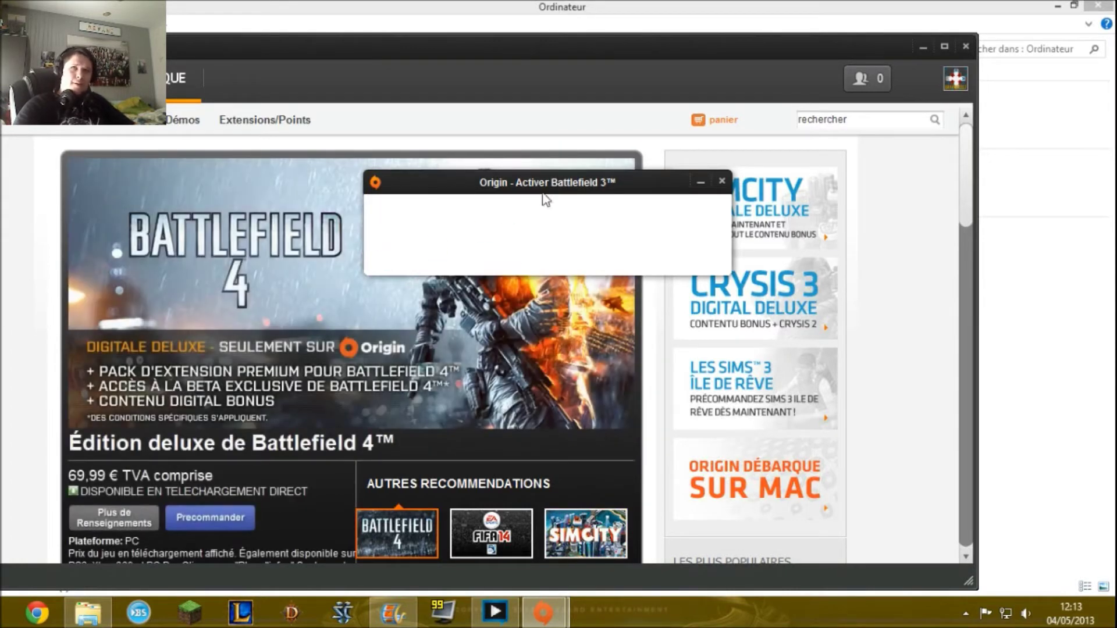
# Move the Battlefield 3 activation window aside and view the FIFA 14 and SimCity offers in the Origin store.
pyautogui.moveTo(571, 182); pyautogui.dragTo(933, 204)
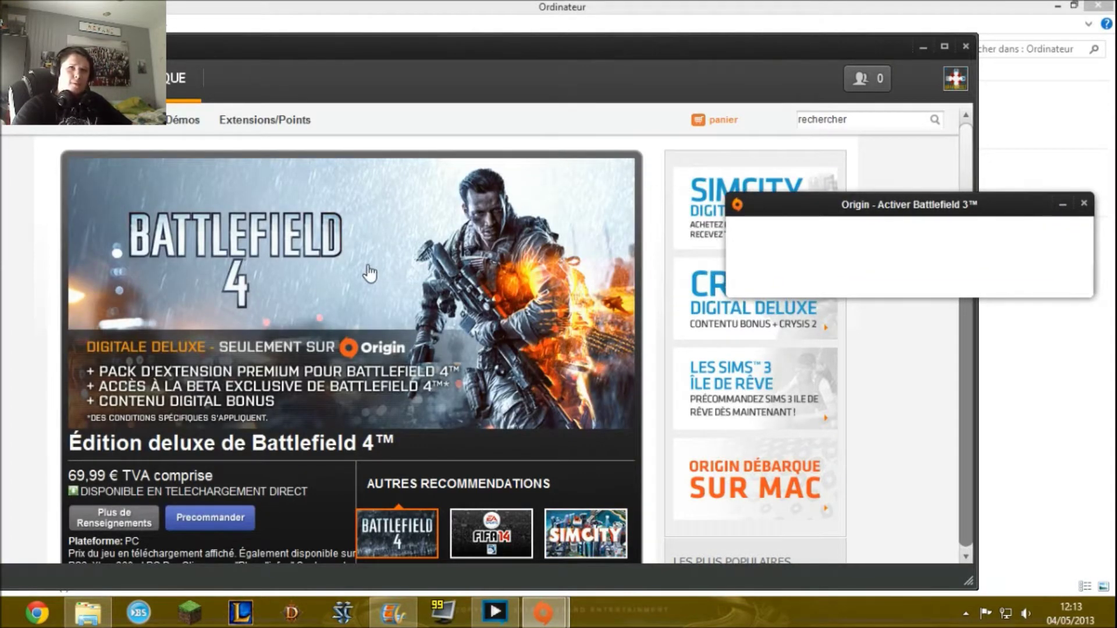
pyautogui.click(522, 535)
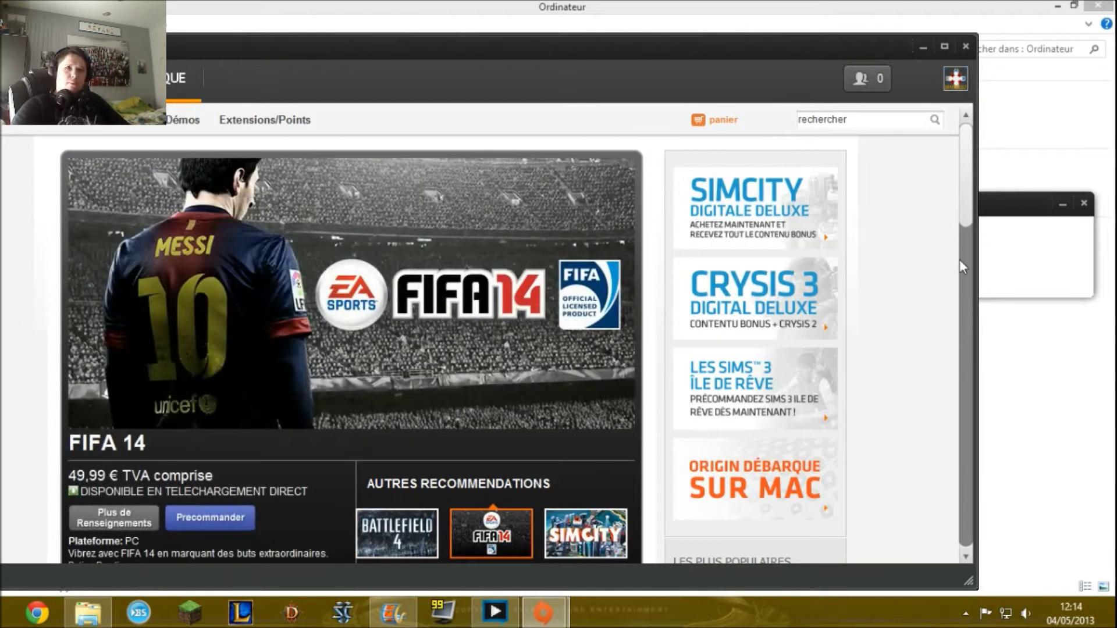
pyautogui.click(554, 521)
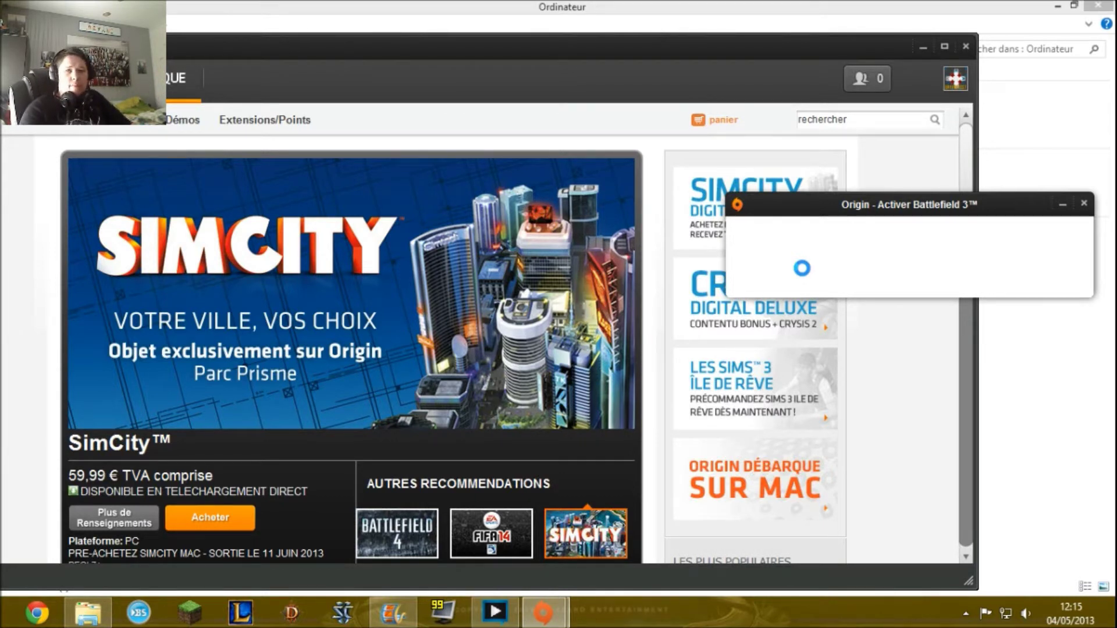
# Run the Windows network diagnostics and cancel the wizard.
pyautogui.rightClick(1011, 619)
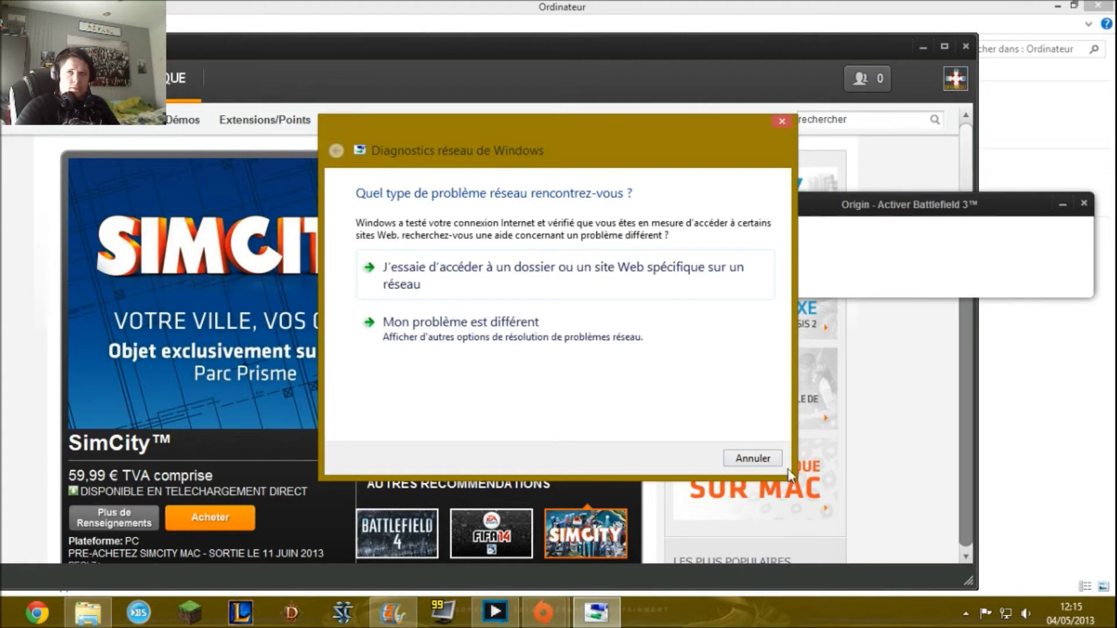
pyautogui.click(752, 459)
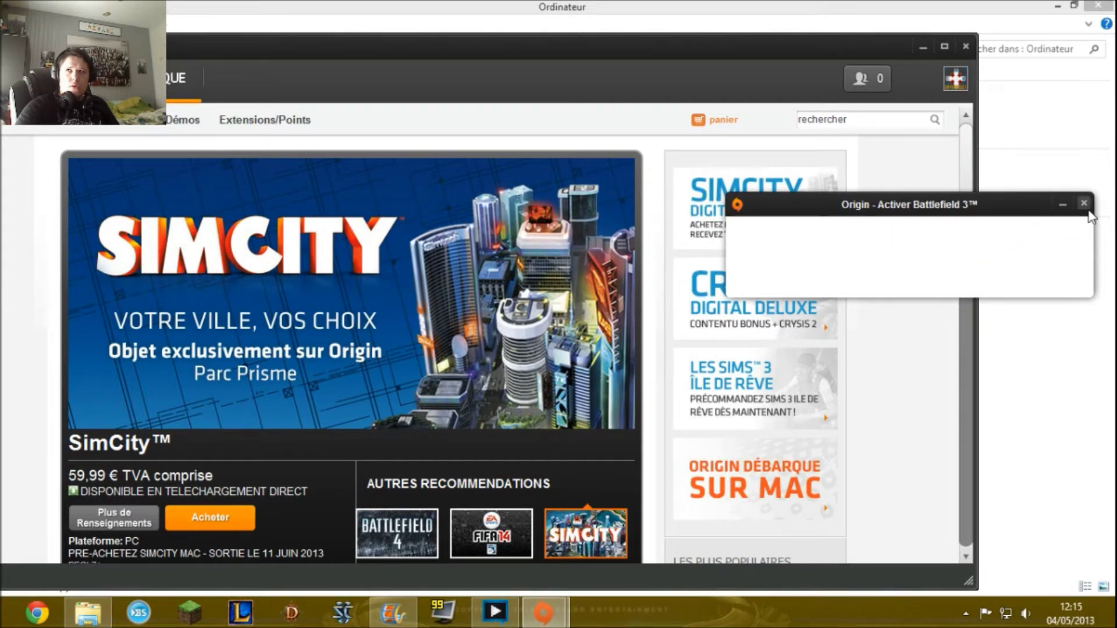
# Close the blank activation window and cancel the Battlefield 3 installation in Origin.
pyautogui.click(1083, 203)
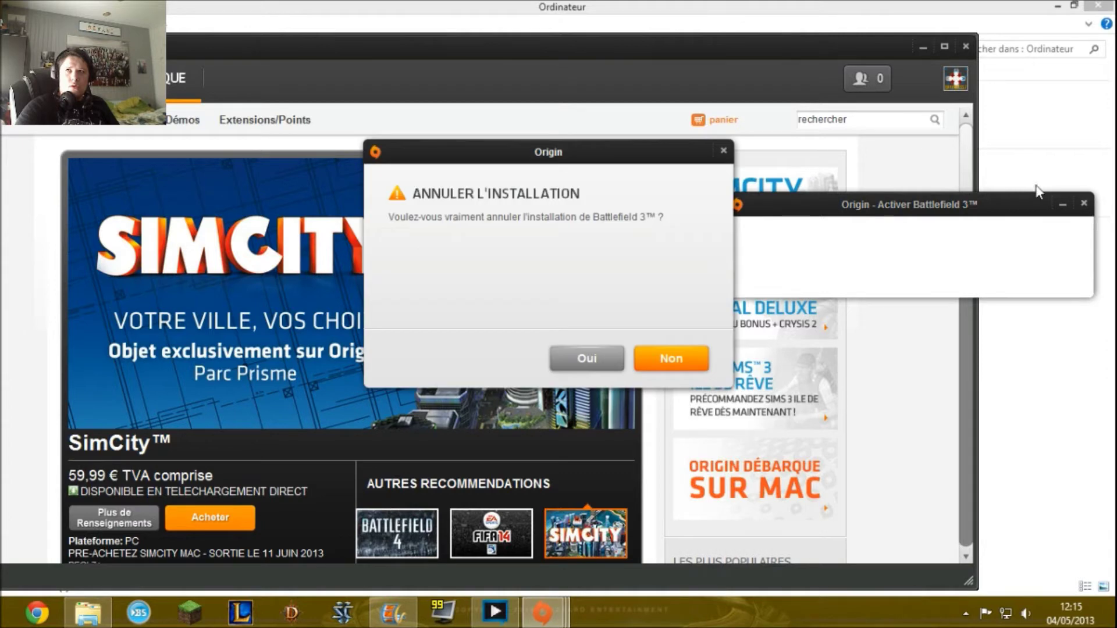
pyautogui.click(564, 352)
pyautogui.click(664, 367)
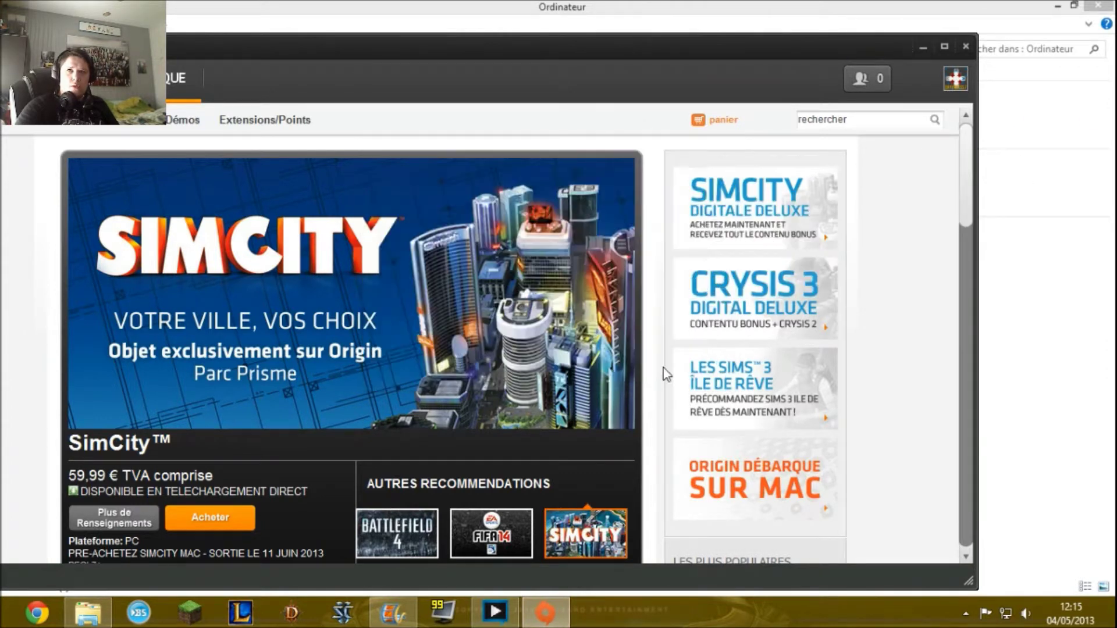
# Launch the Battlefield 3 disc from drive G: again, un-maximize the Ordinateur window, choose Français and start the installation.
pyautogui.click(562, 26)
pyautogui.click(201, 174)
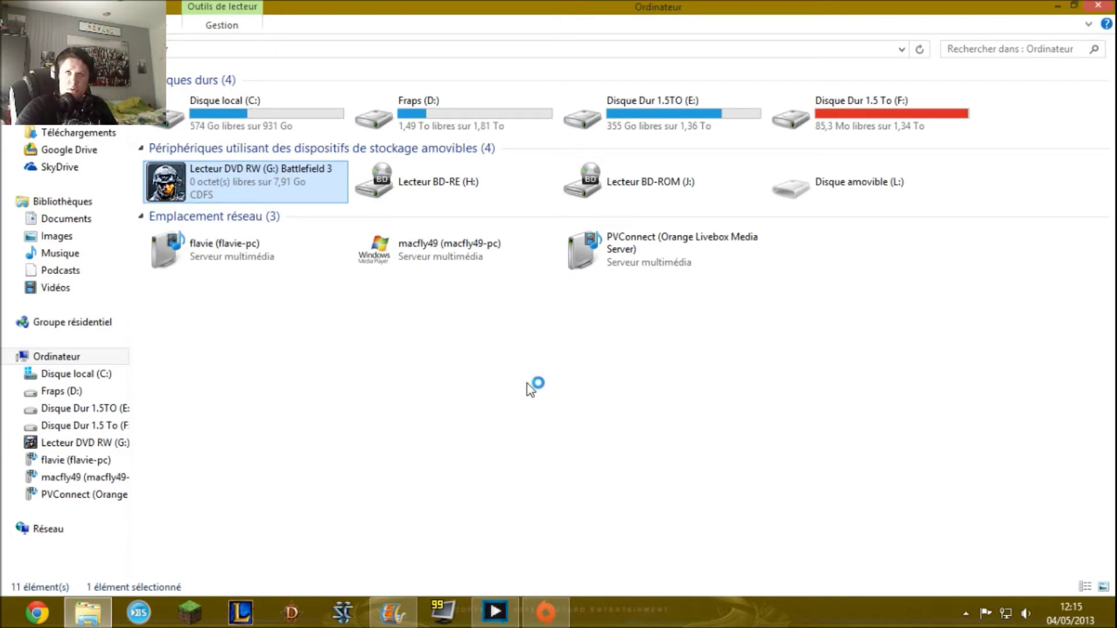
pyautogui.moveTo(617, 11); pyautogui.dragTo(335, 237)
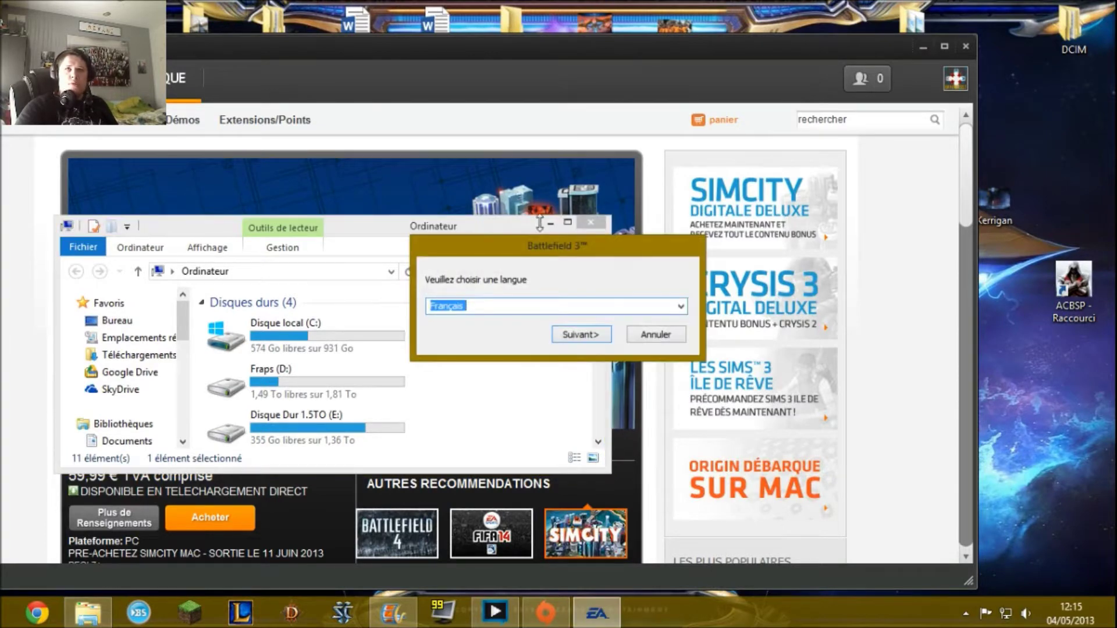
pyautogui.click(584, 336)
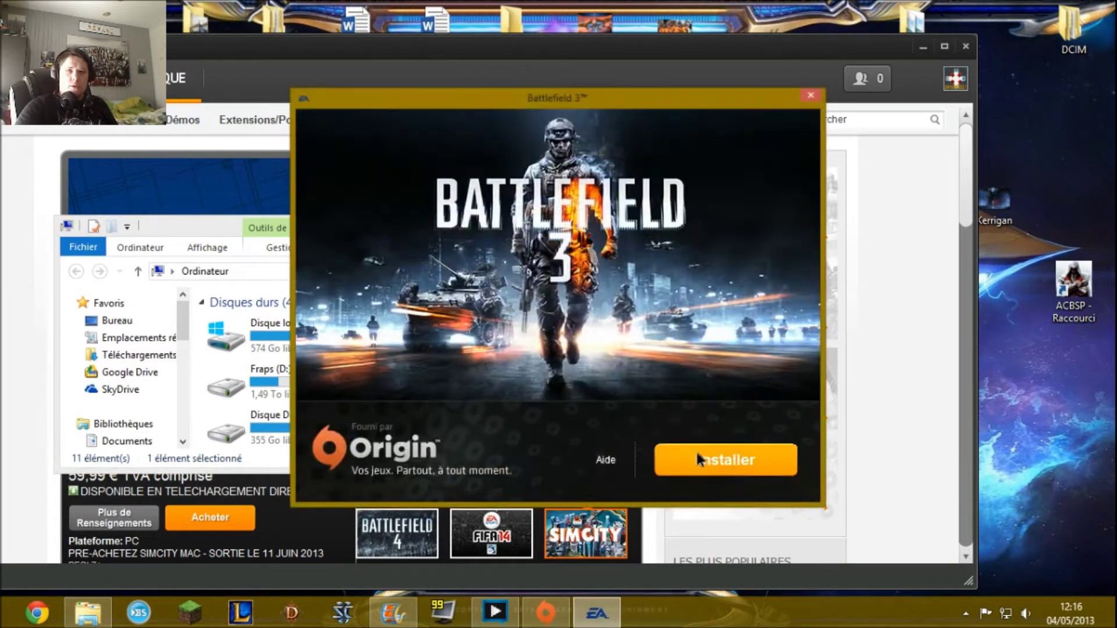
pyautogui.click(698, 452)
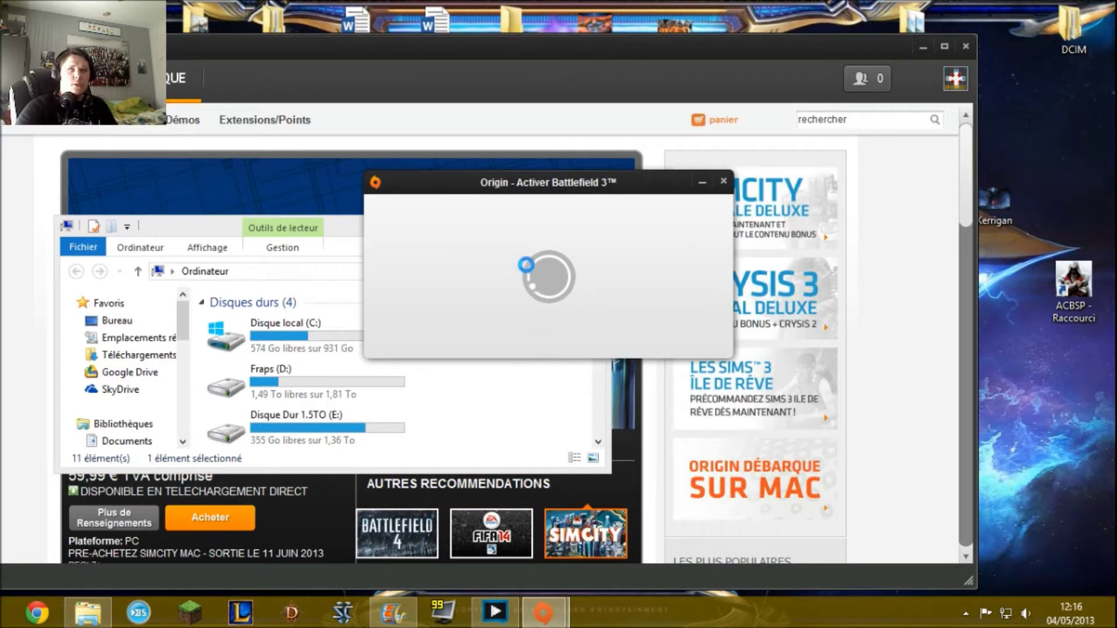
# Minimize the Ordinateur window to uncover the Battlefield 3 activation dialog, and switch back to the streaming program.
pyautogui.click(504, 361)
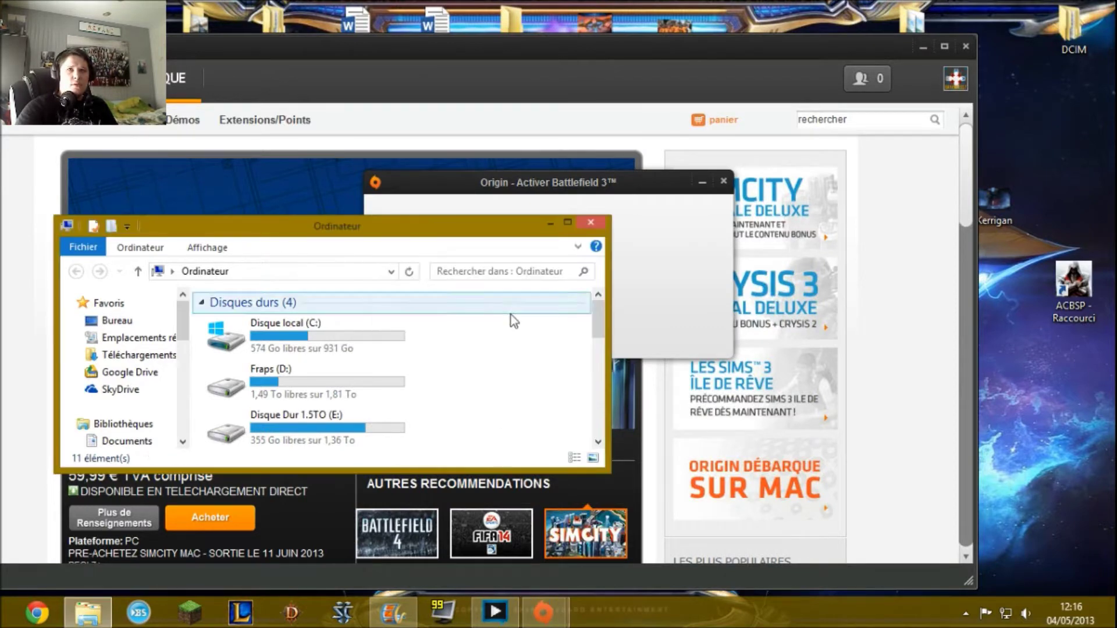
pyautogui.click(549, 222)
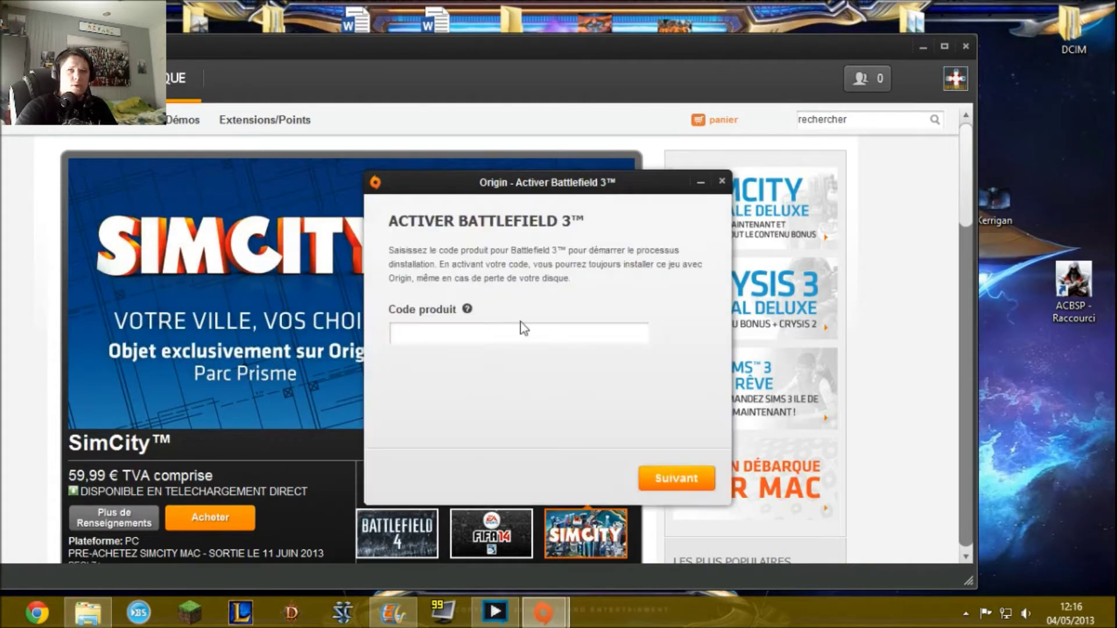
pyautogui.click(495, 612)
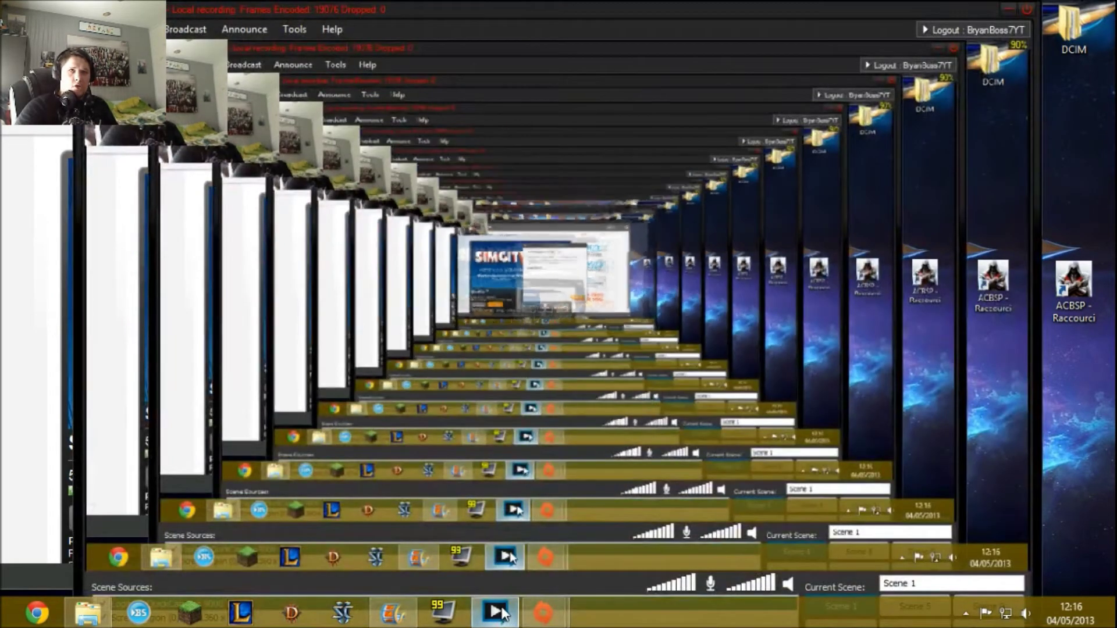